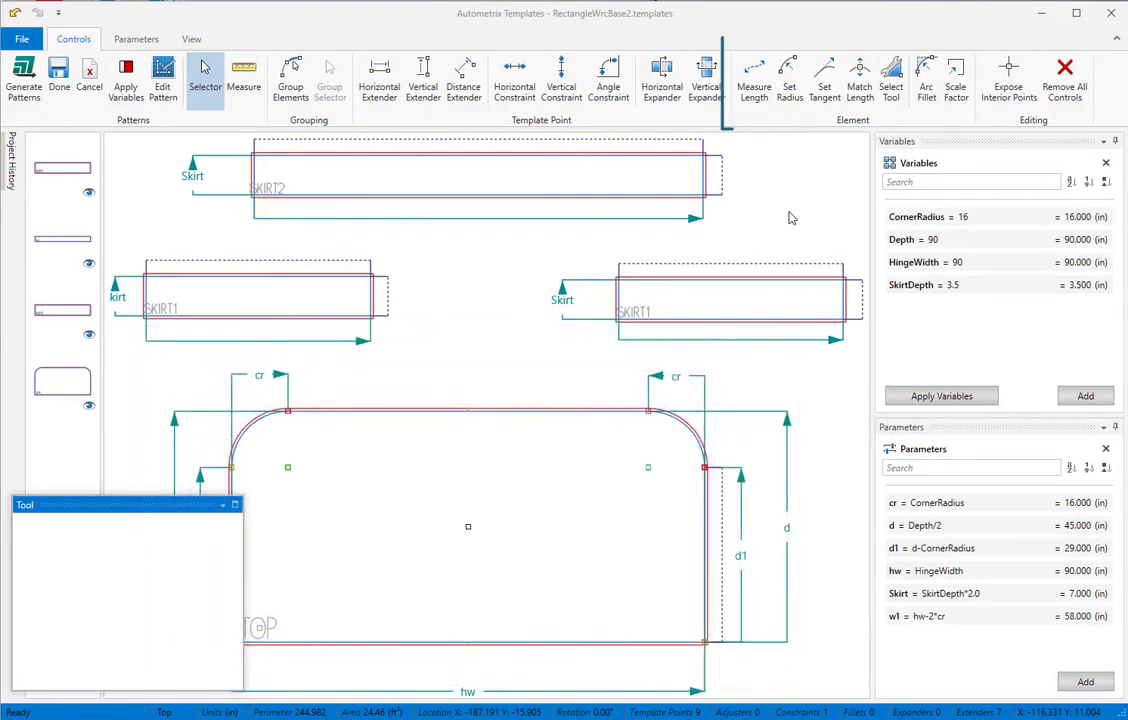
Measure the TOP piece's top-left corner arc as a new parameter named CornerLength.
{"action": "left_click", "coordinate": [754, 78]}
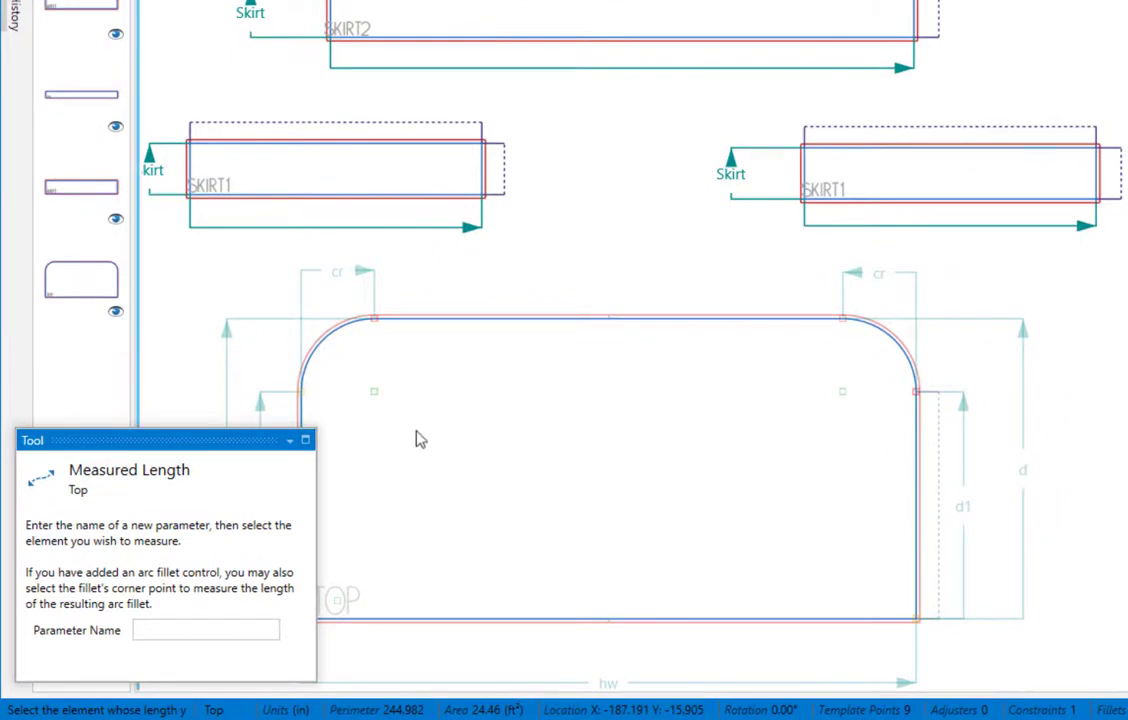
{"action": "left_click", "coordinate": [211, 631]}
{"action": "type", "text": "CornerLength"}
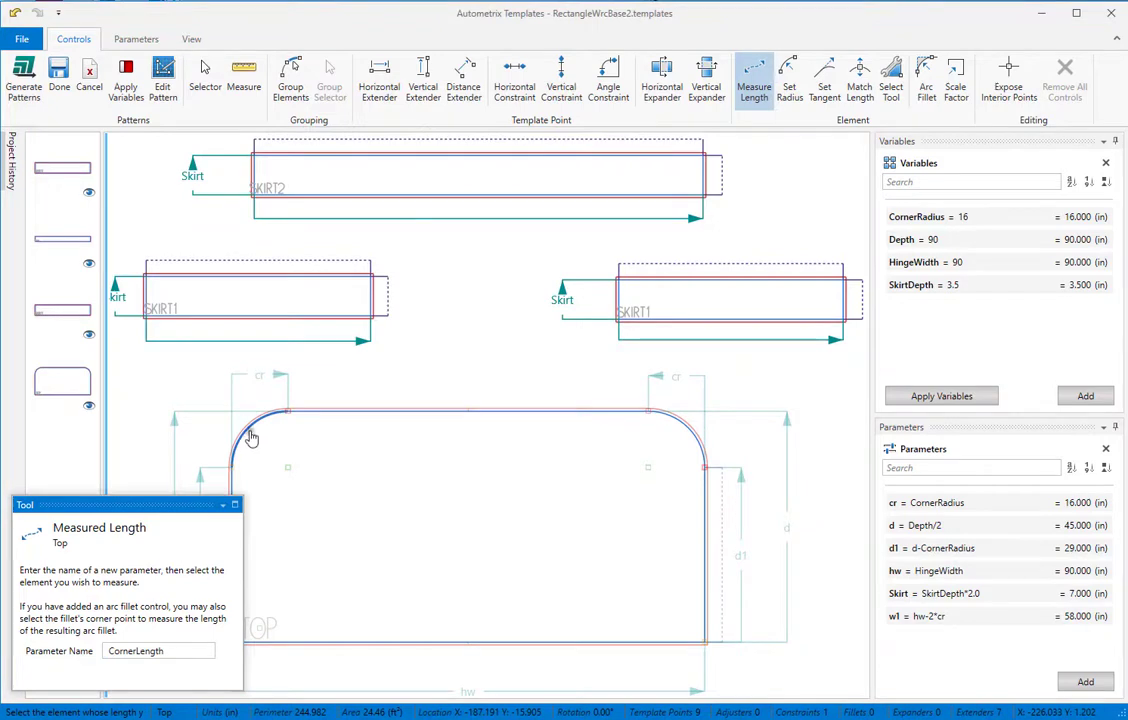
{"action": "left_click", "coordinate": [252, 437]}
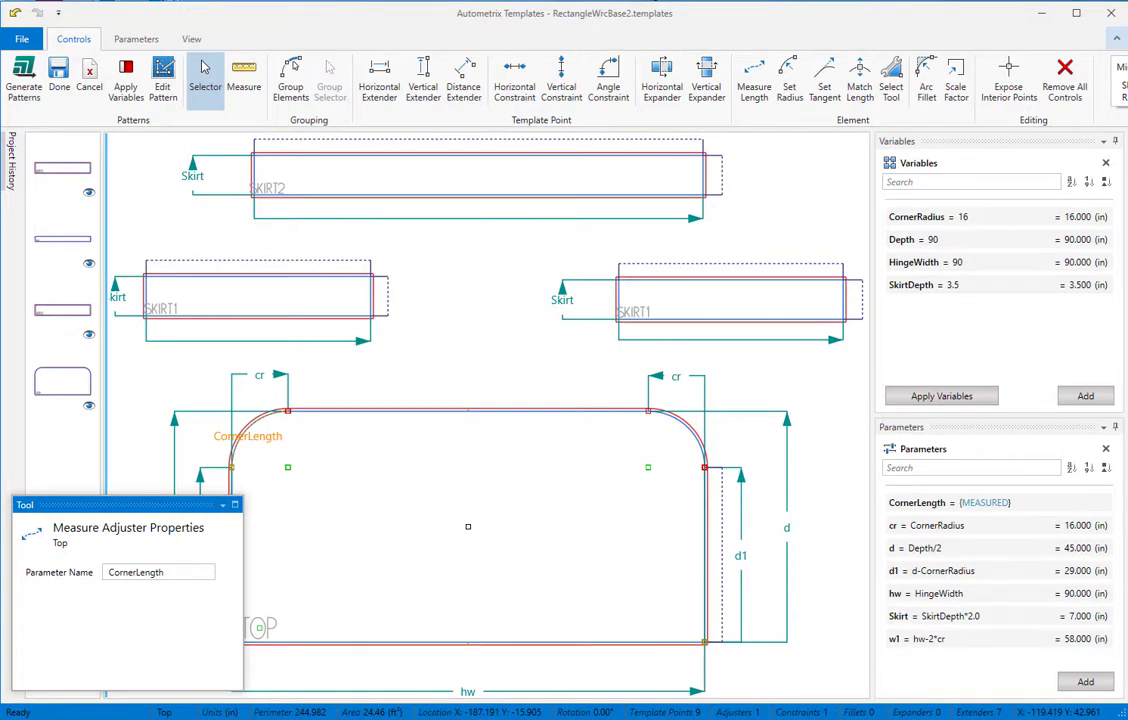
Create parameter SkirtLength1 with expression Depth/2-CornerRadius+CornerLength/2.
{"action": "left_click", "coordinate": [1086, 682]}
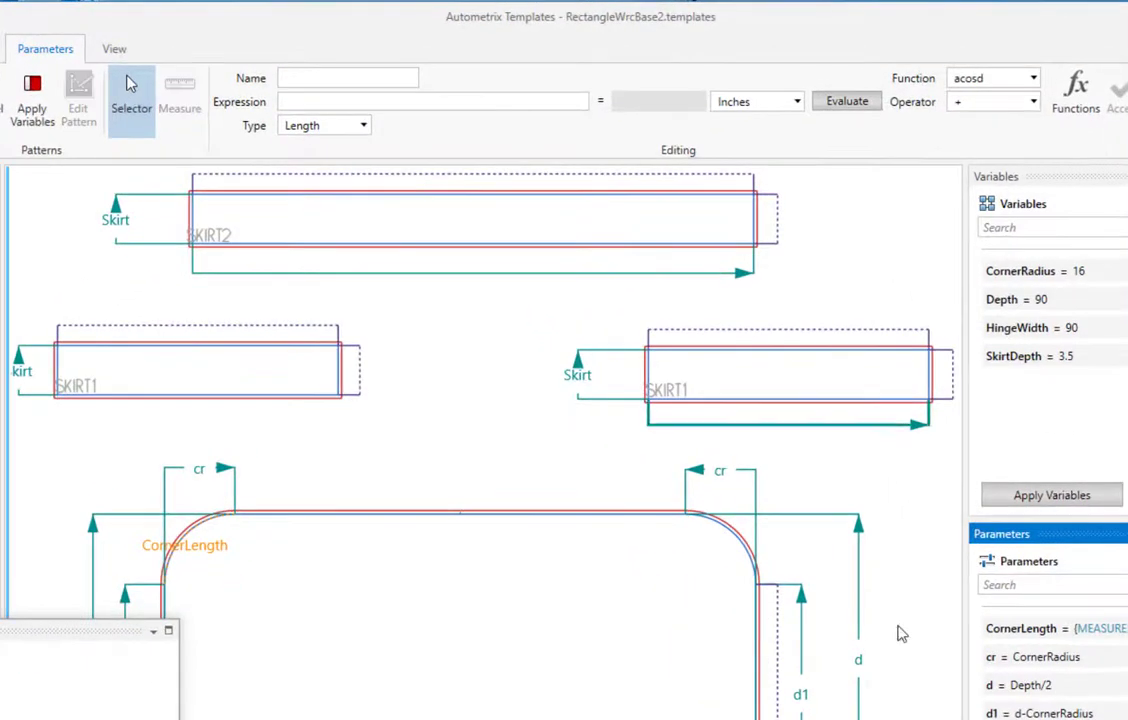
{"action": "left_click", "coordinate": [315, 78]}
{"action": "type", "text": "SkirtLe"}
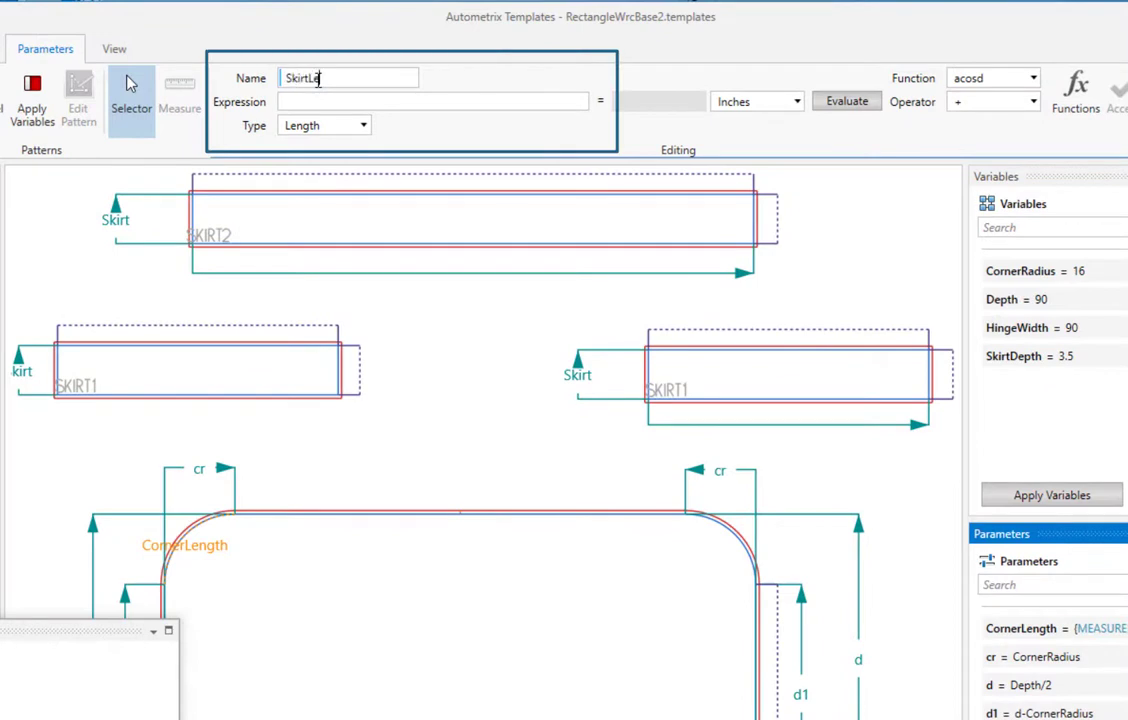
{"action": "type", "text": "ngth1"}
{"action": "key", "text": "Tab"}
{"action": "type", "text": "Depth"}
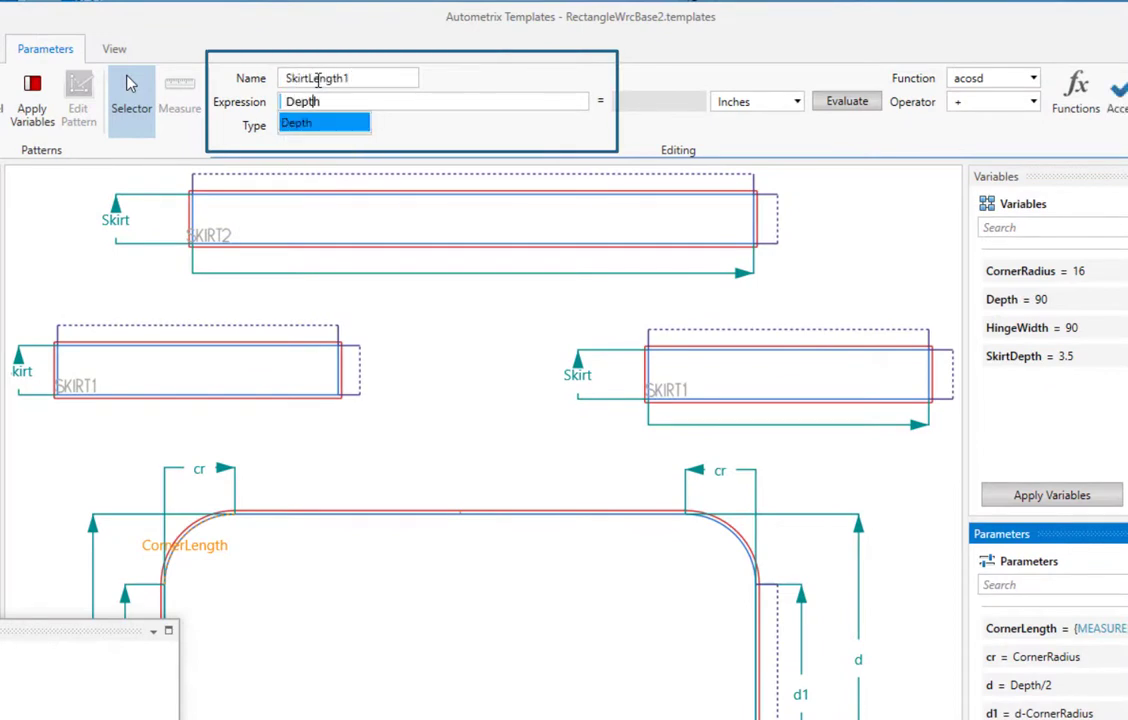
{"action": "type", "text": "/2-Cor"}
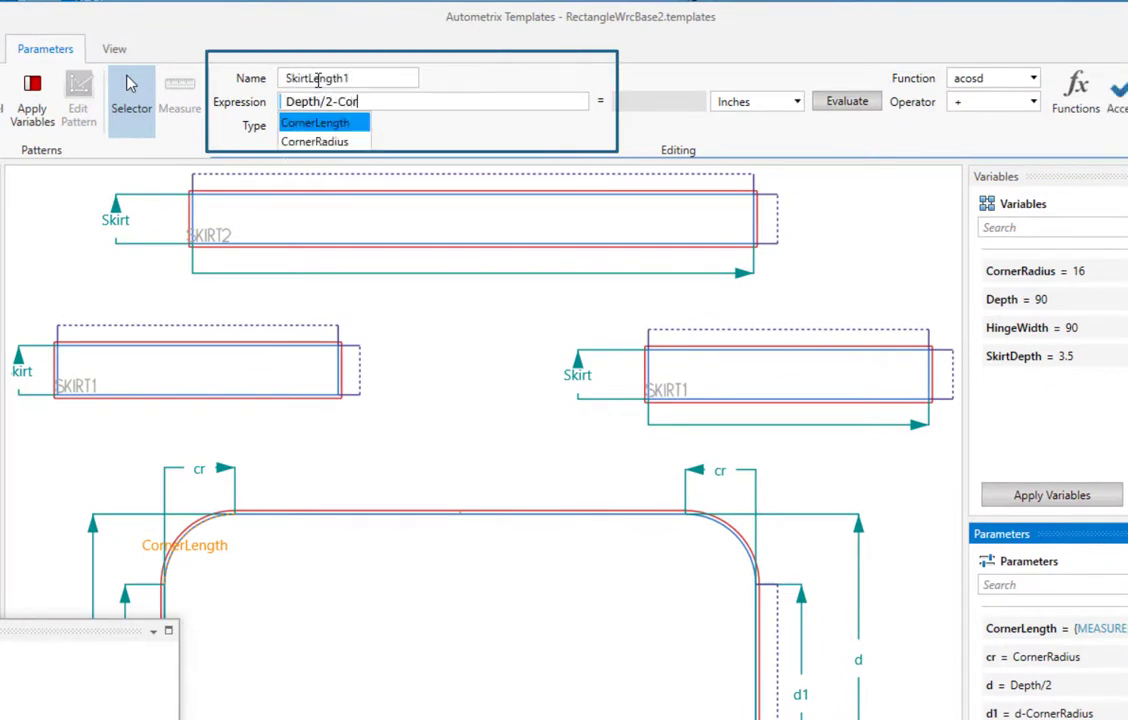
{"action": "type", "text": "nerRadius+CornerLeng"}
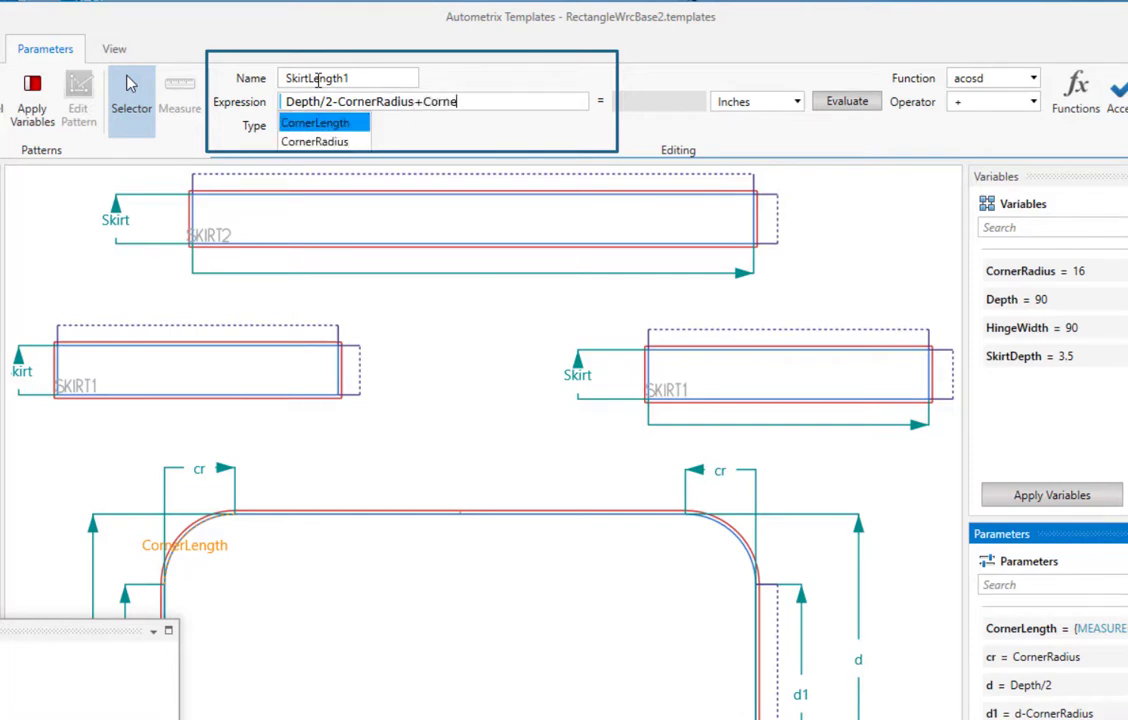
{"action": "type", "text": "th/2."}
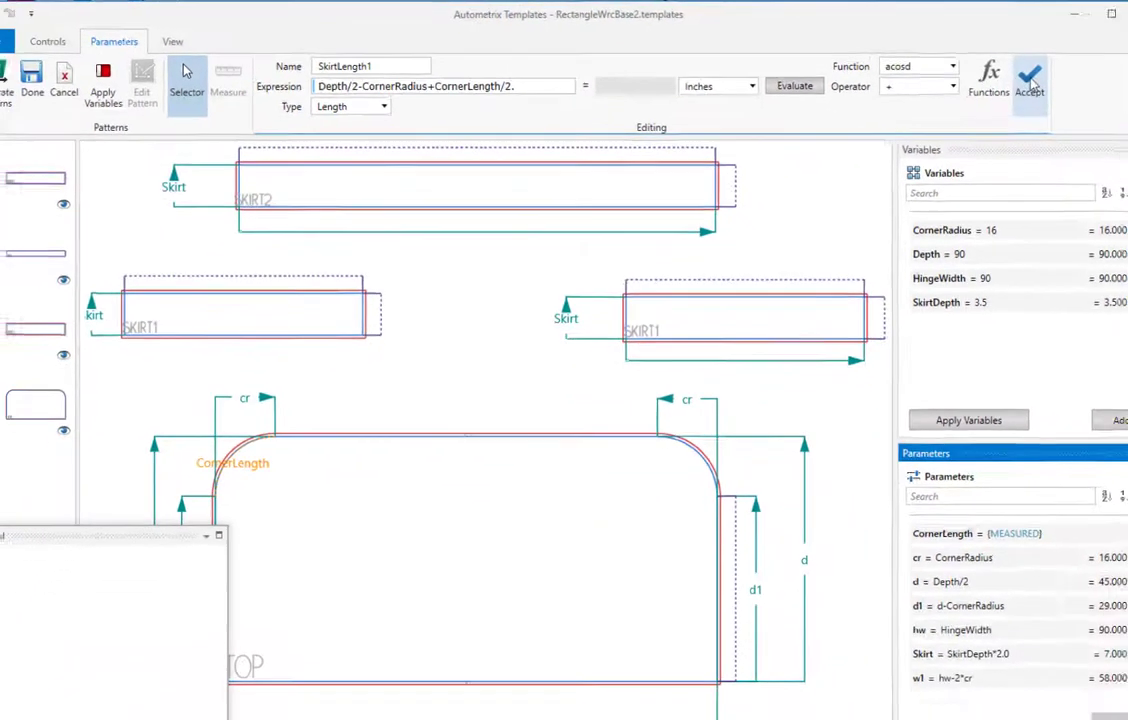
{"action": "left_click", "coordinate": [1124, 96]}
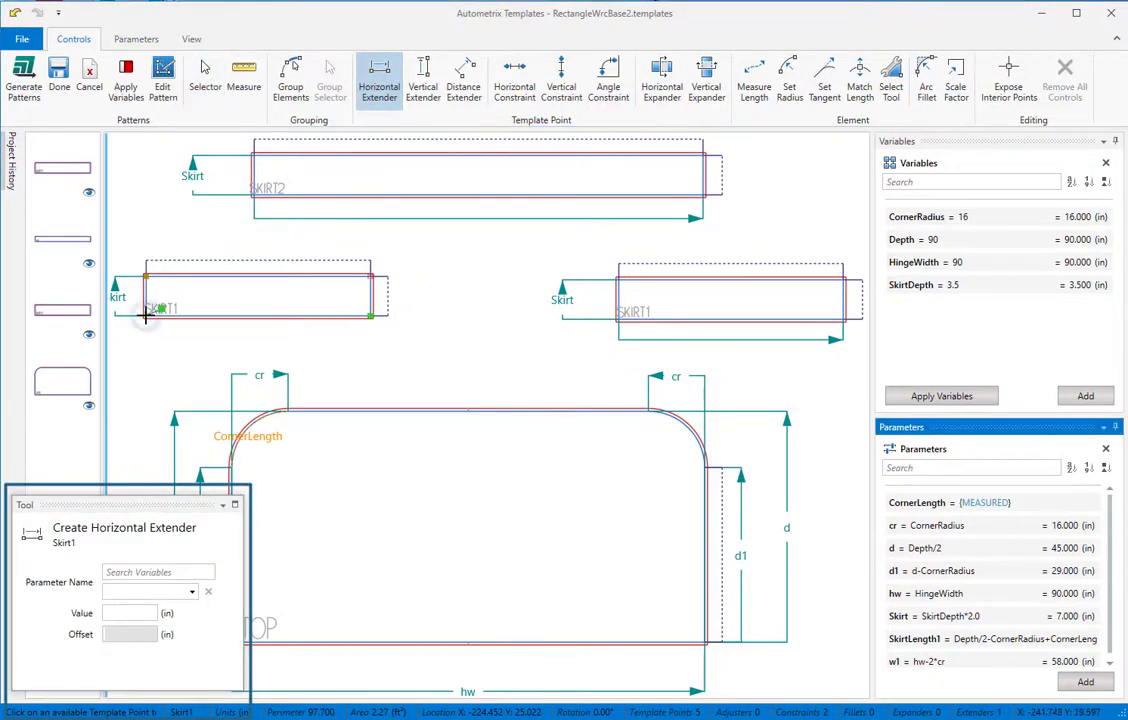
Add a horizontal extender below SKIRT1's bottom corners driven by SkirtLength1, then apply variables.
{"action": "left_click", "coordinate": [370, 316]}
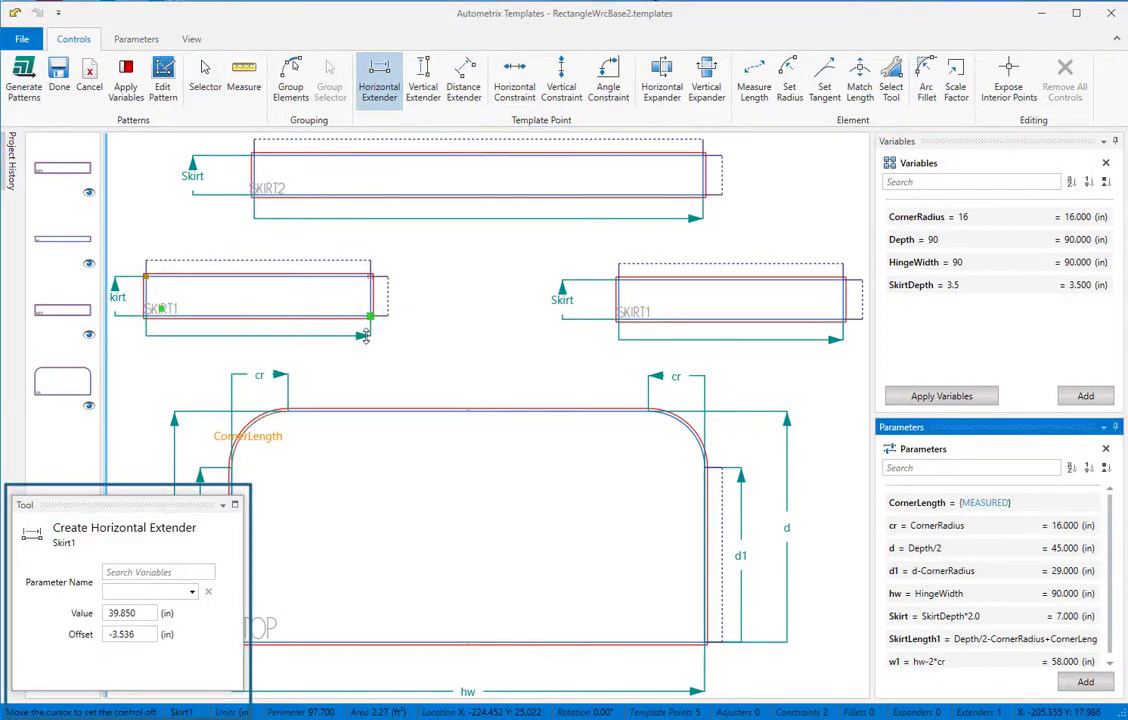
{"action": "left_click", "coordinate": [370, 336]}
{"action": "left_click", "coordinate": [192, 591]}
{"action": "left_click", "coordinate": [130, 712]}
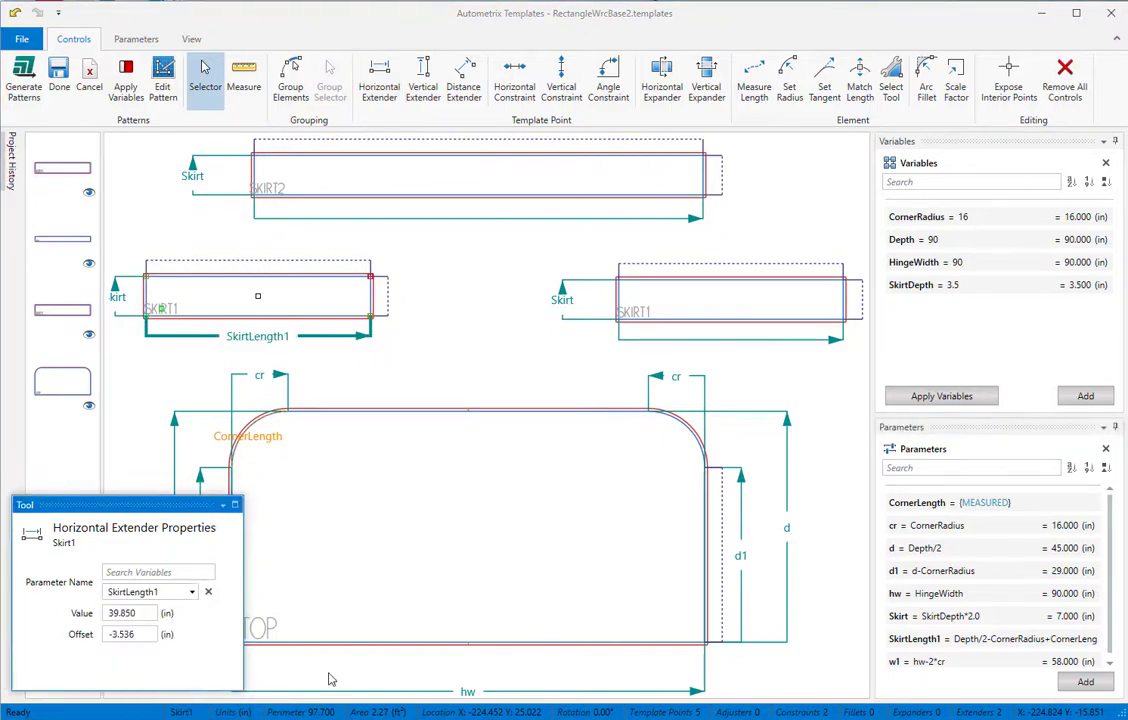
{"action": "left_click", "coordinate": [958, 401]}
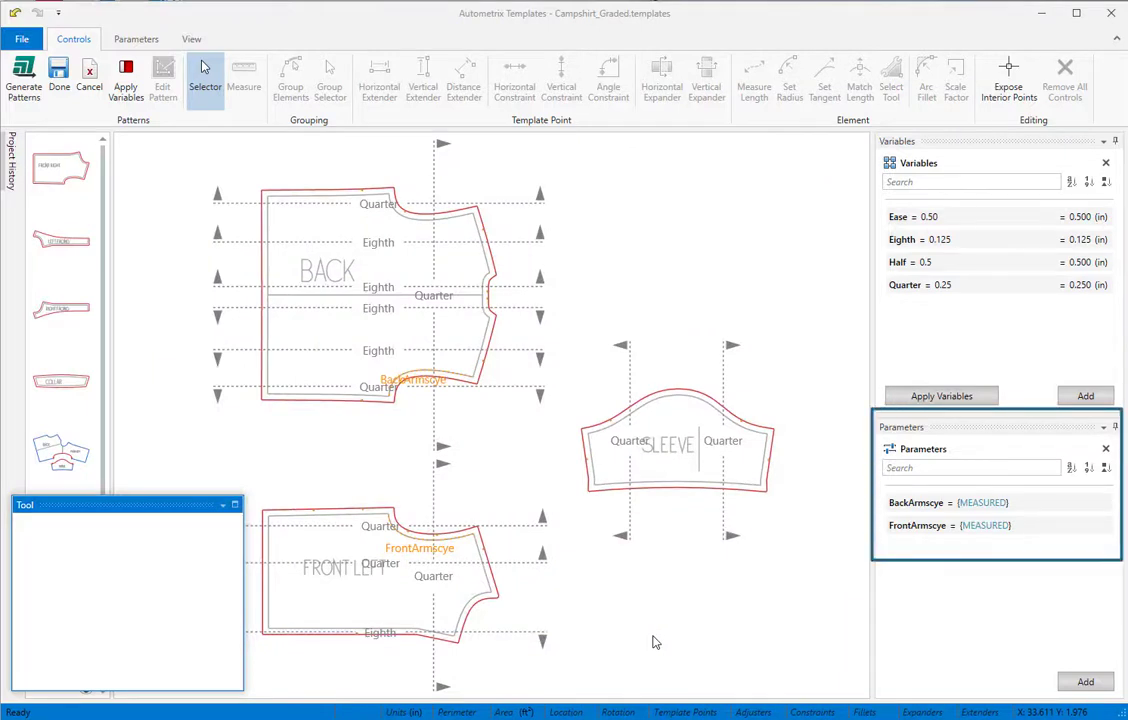
Create parameter SleeveCap with expression BackArmscye+FrontArmscye+Ease.
{"action": "left_click", "coordinate": [1085, 681]}
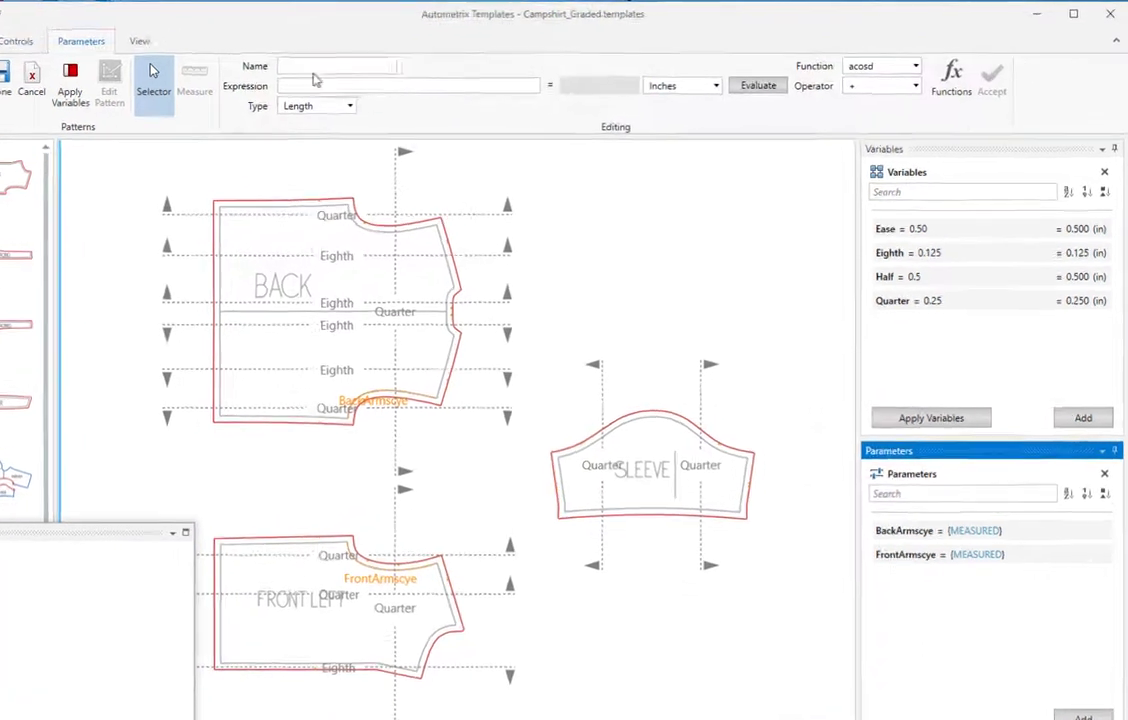
{"action": "left_click", "coordinate": [369, 62]}
{"action": "type", "text": "SleeveCap"}
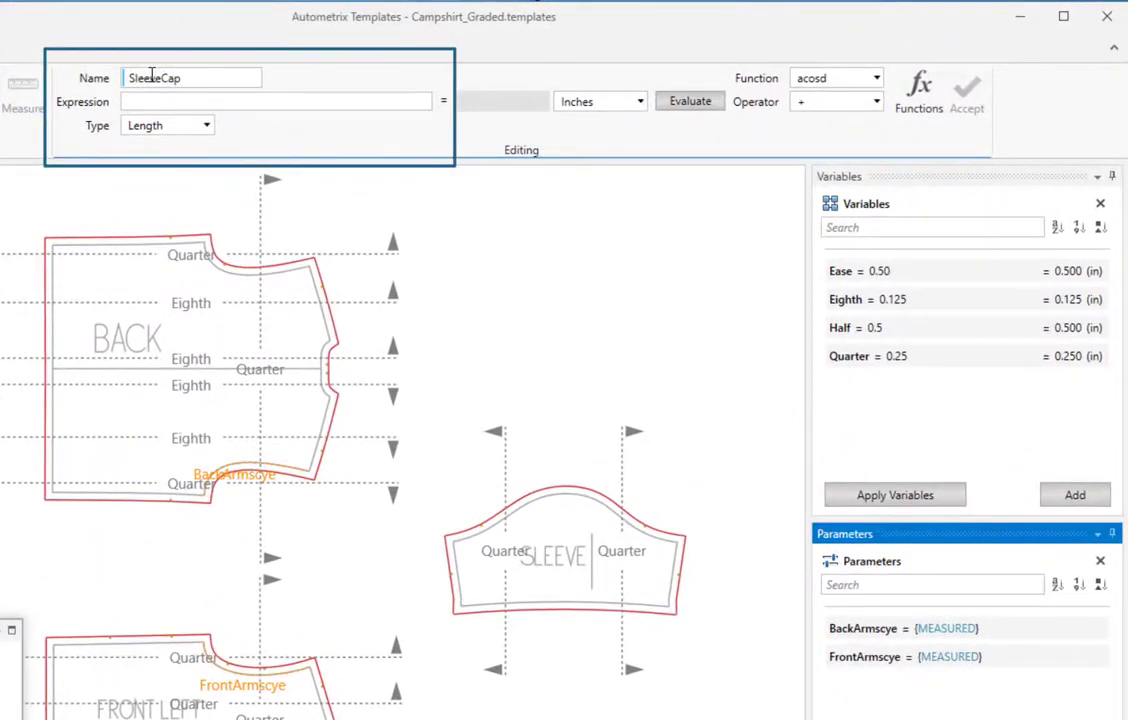
{"action": "left_click", "coordinate": [139, 100]}
{"action": "type", "text": "BackA"}
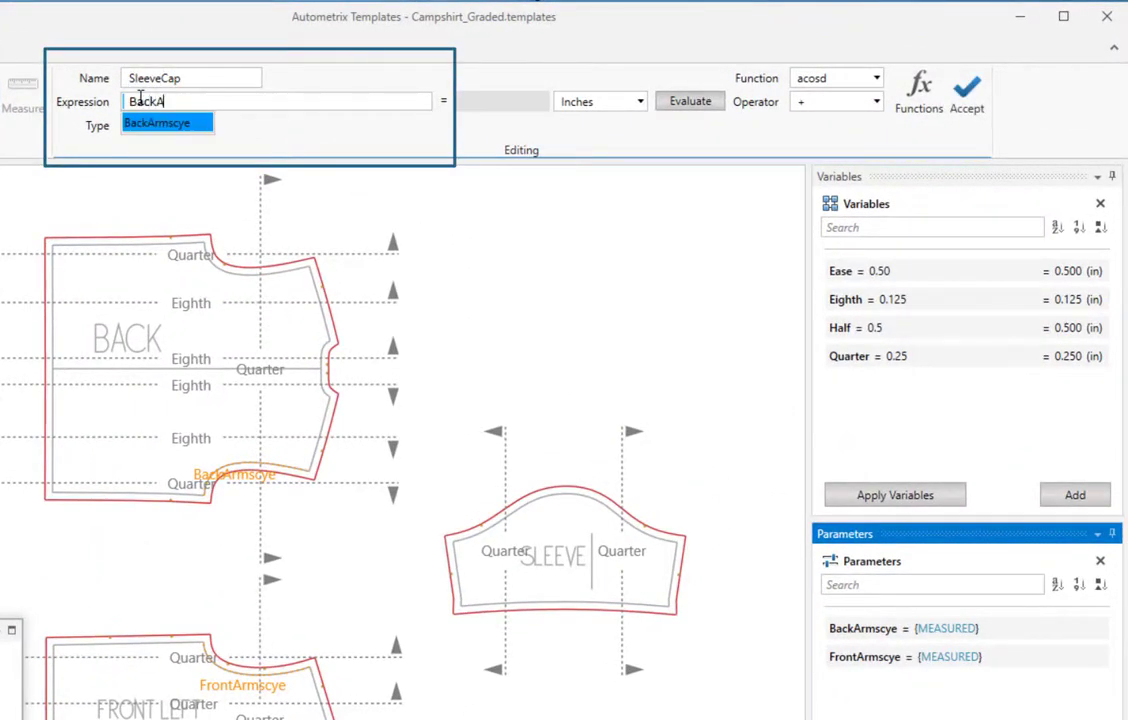
{"action": "type", "text": "rmscye+FrontArmsc"}
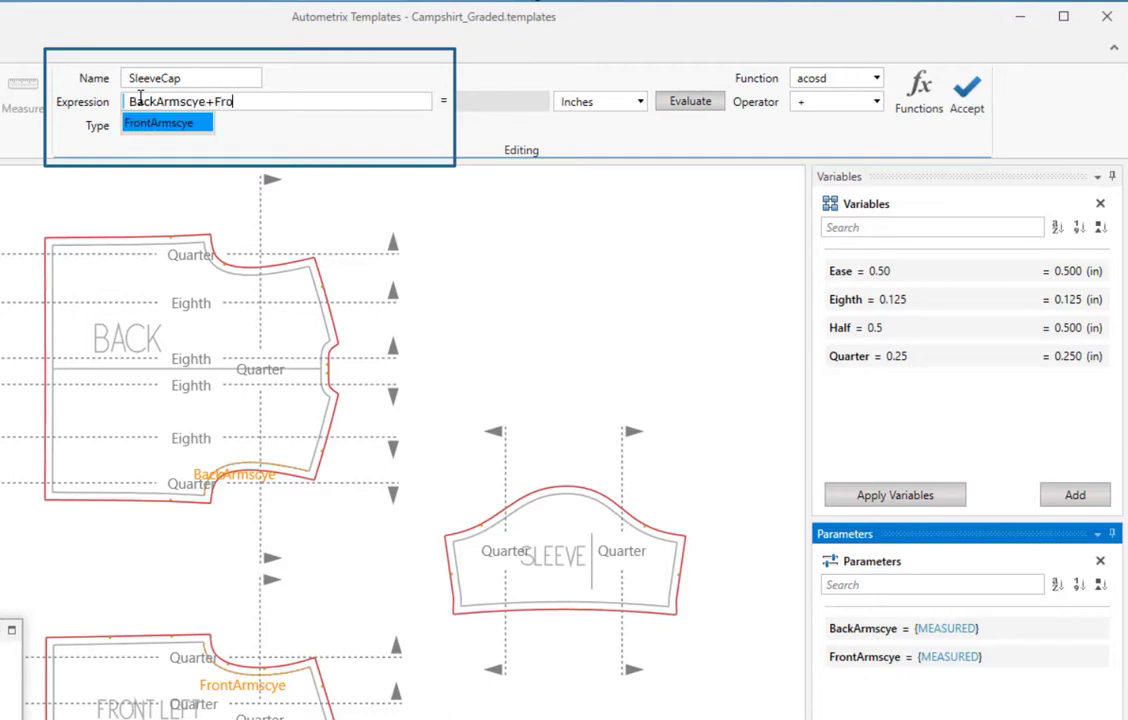
{"action": "type", "text": "ye+Ease"}
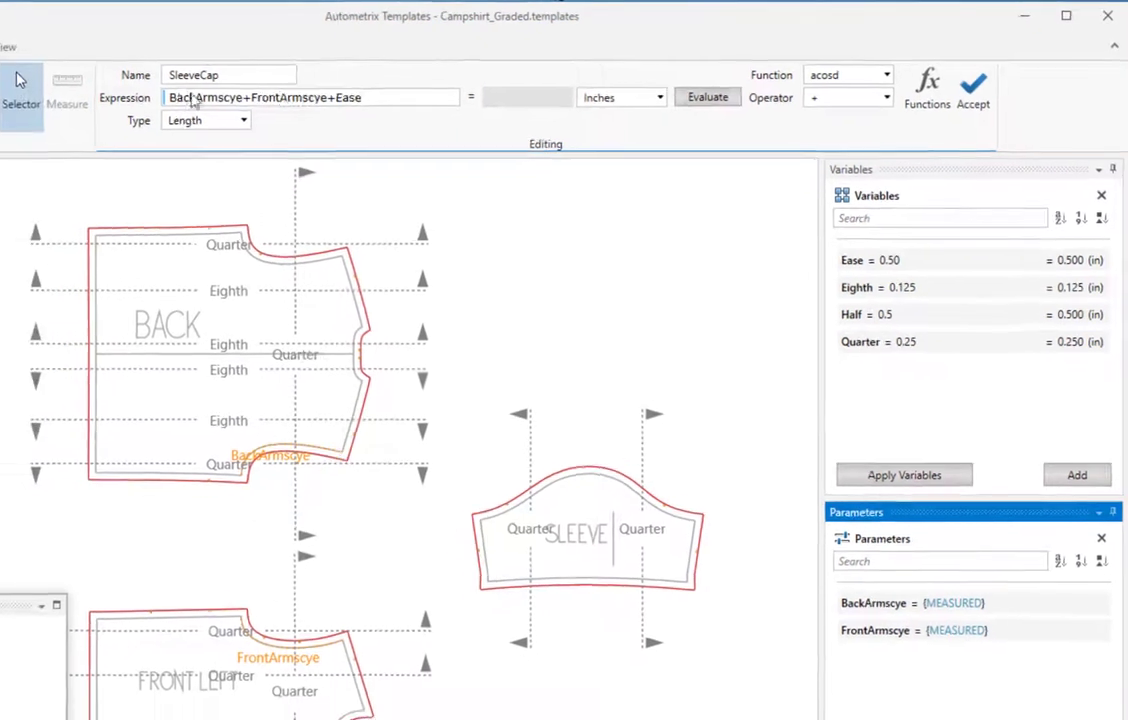
{"action": "left_click", "coordinate": [972, 90]}
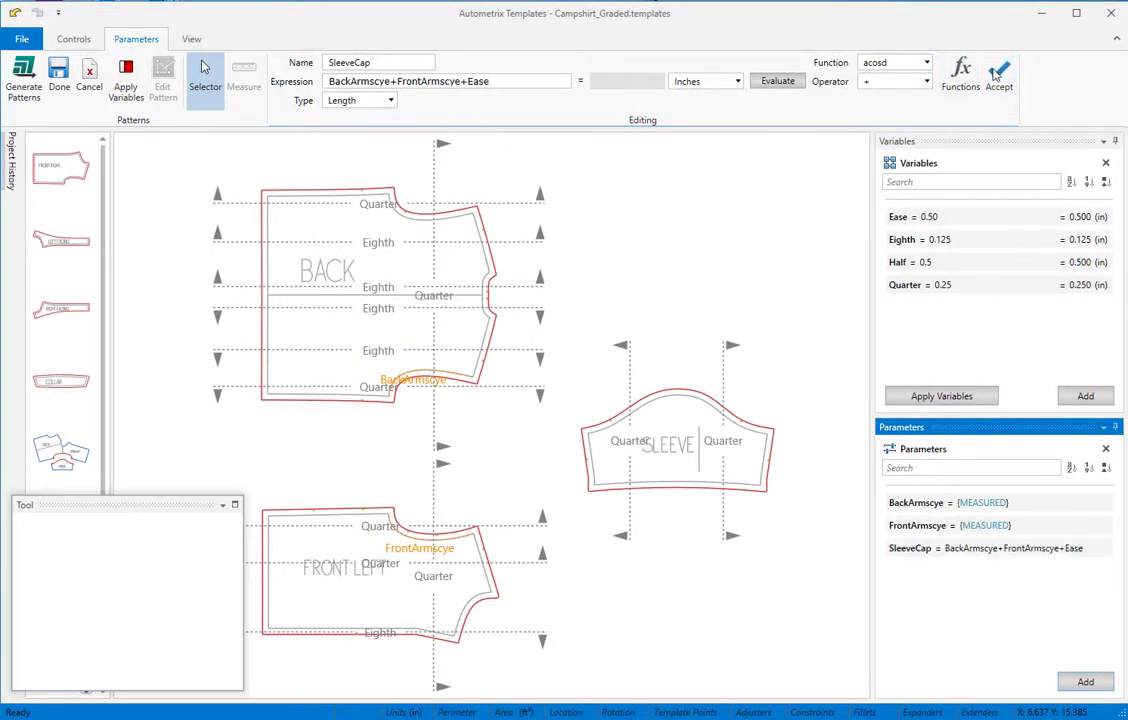
{"action": "left_click", "coordinate": [76, 42]}
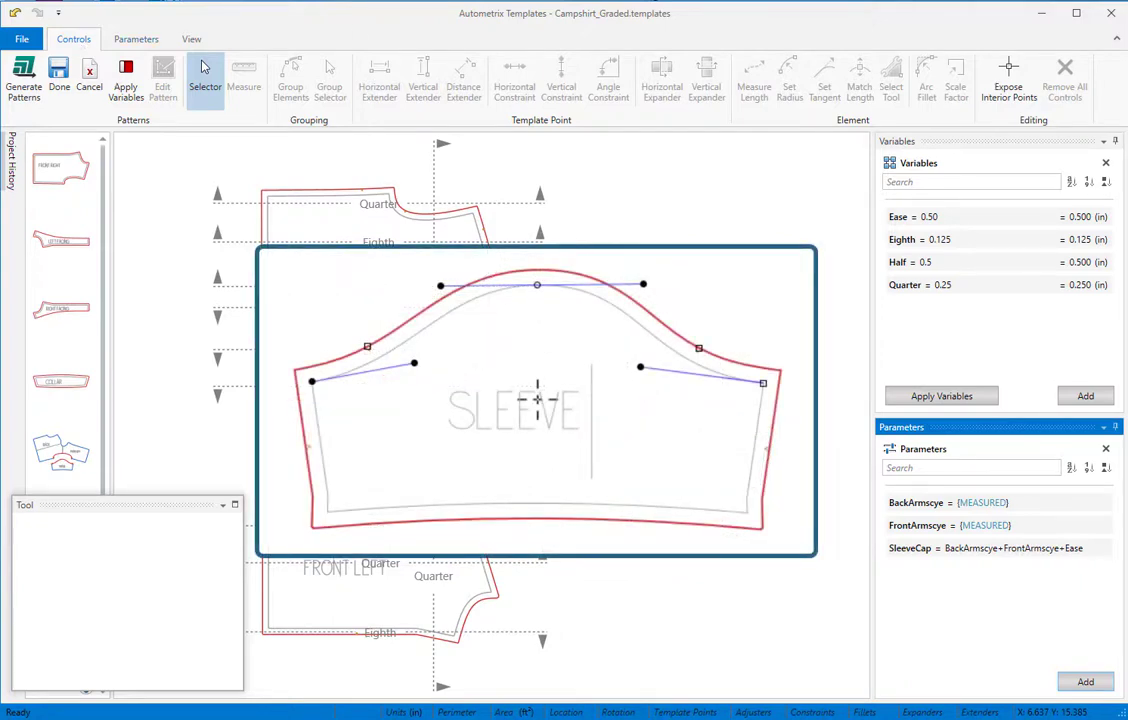
Add a Match Length adjuster on the SLEEVE's top cap curve driven by SleeveCap.
{"action": "left_click", "coordinate": [537, 399]}
{"action": "left_click", "coordinate": [650, 657]}
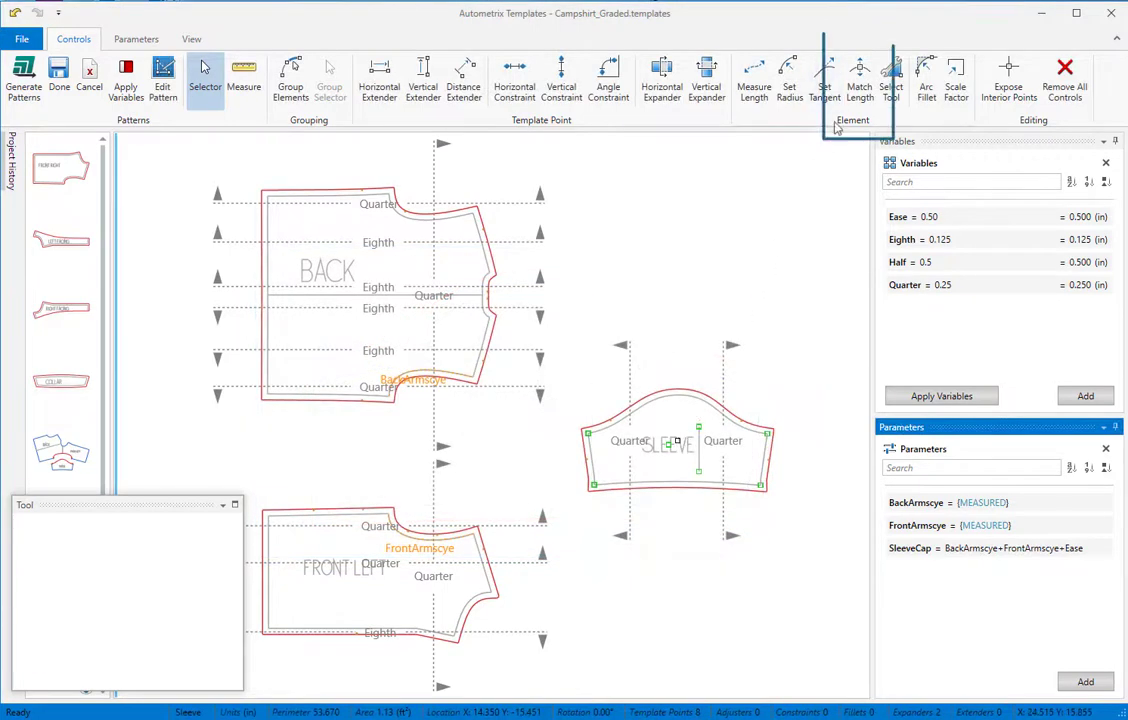
{"action": "left_click", "coordinate": [858, 88]}
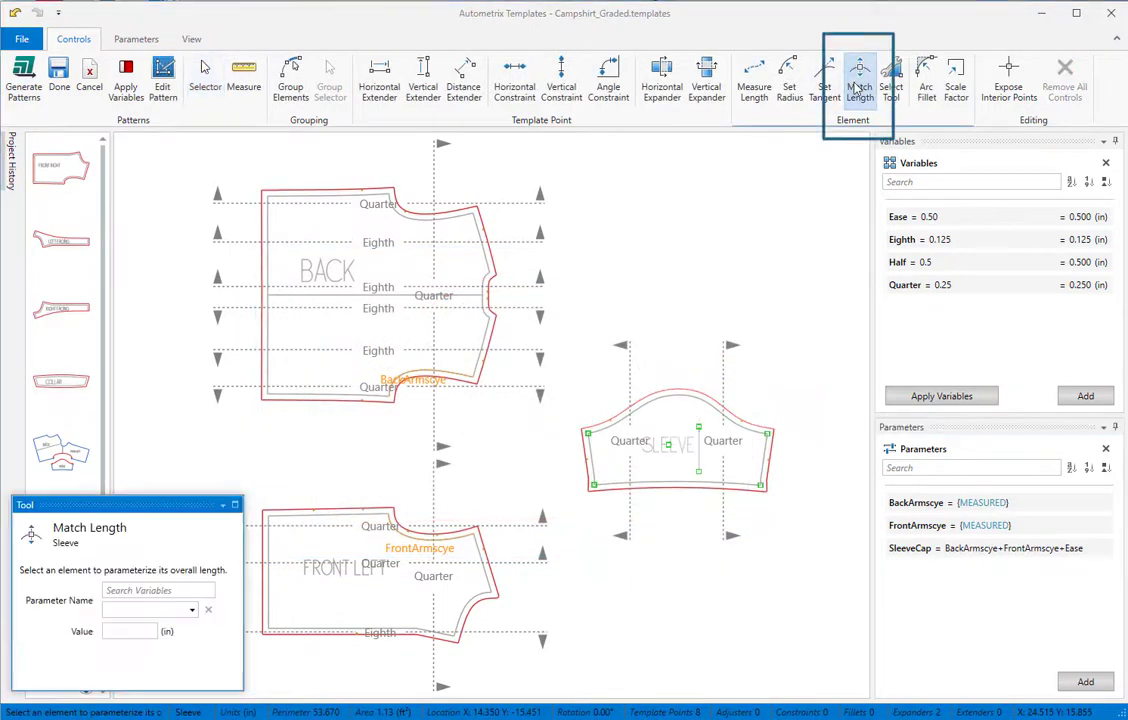
{"action": "left_click", "coordinate": [678, 396]}
{"action": "left_click", "coordinate": [193, 593]}
{"action": "left_click", "coordinate": [126, 699]}
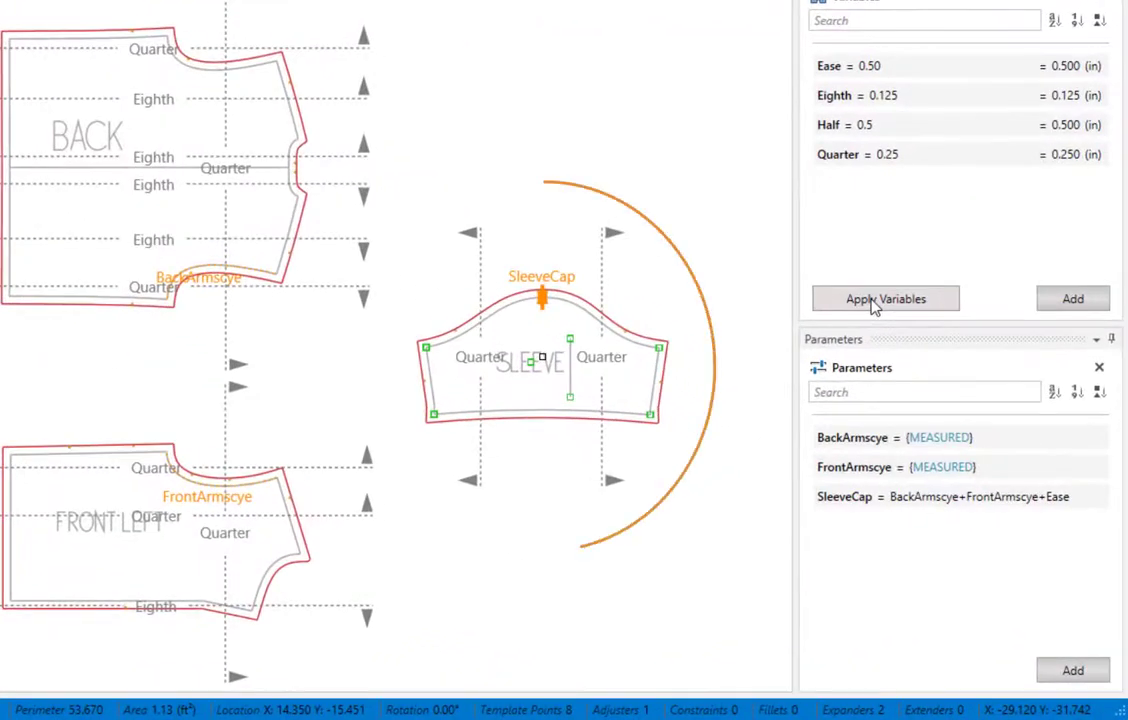
Apply variables so SleeveCap computes to 21.729 in and the sleeve cap reshapes.
{"action": "left_click", "coordinate": [872, 304]}
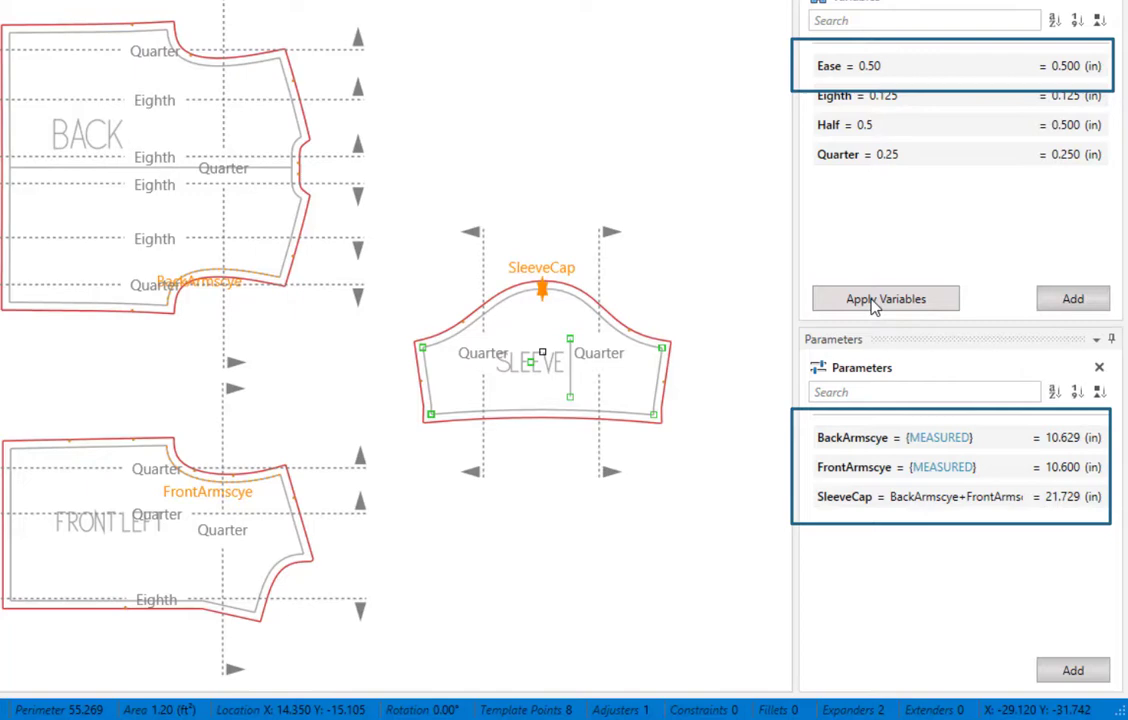
{"action": "left_click", "coordinate": [874, 302]}
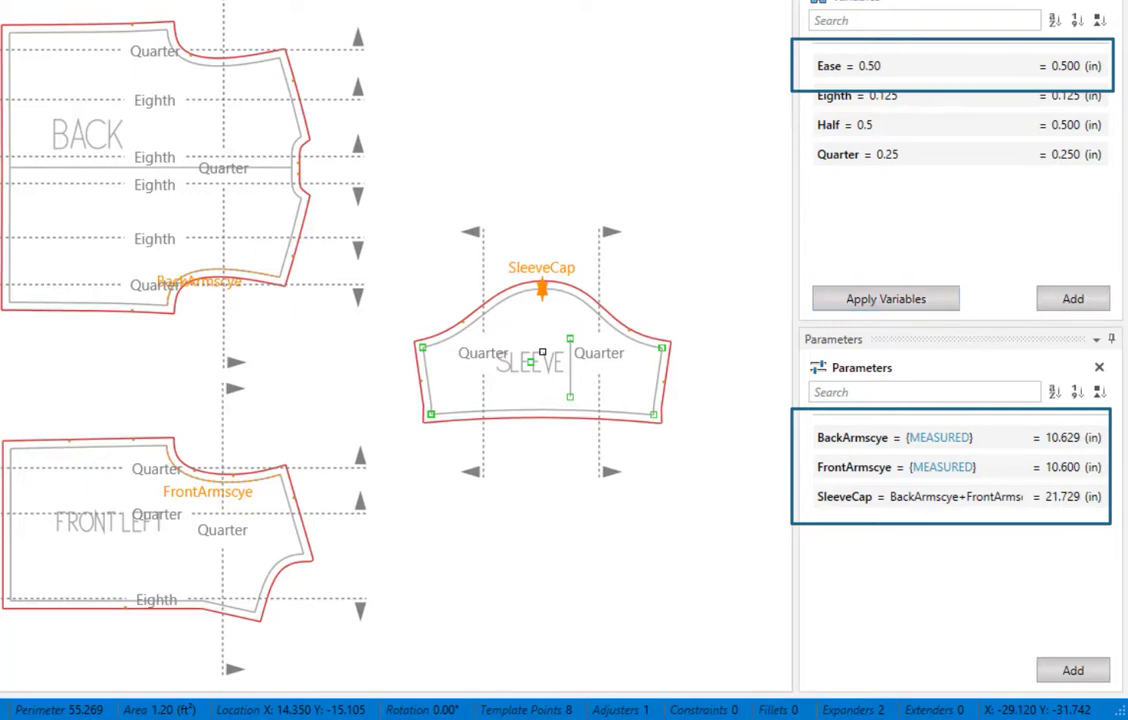